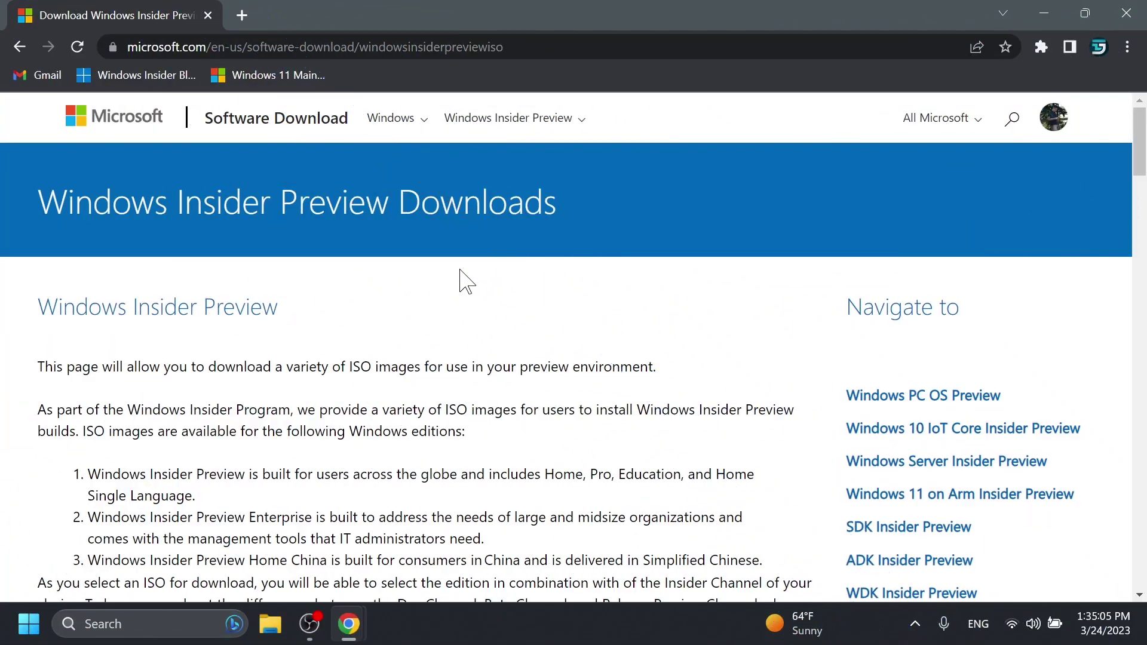
Select the Windows 11 Insider Preview (Canary Channel) edition and confirm it
scroll(359, 244, "down", 13)
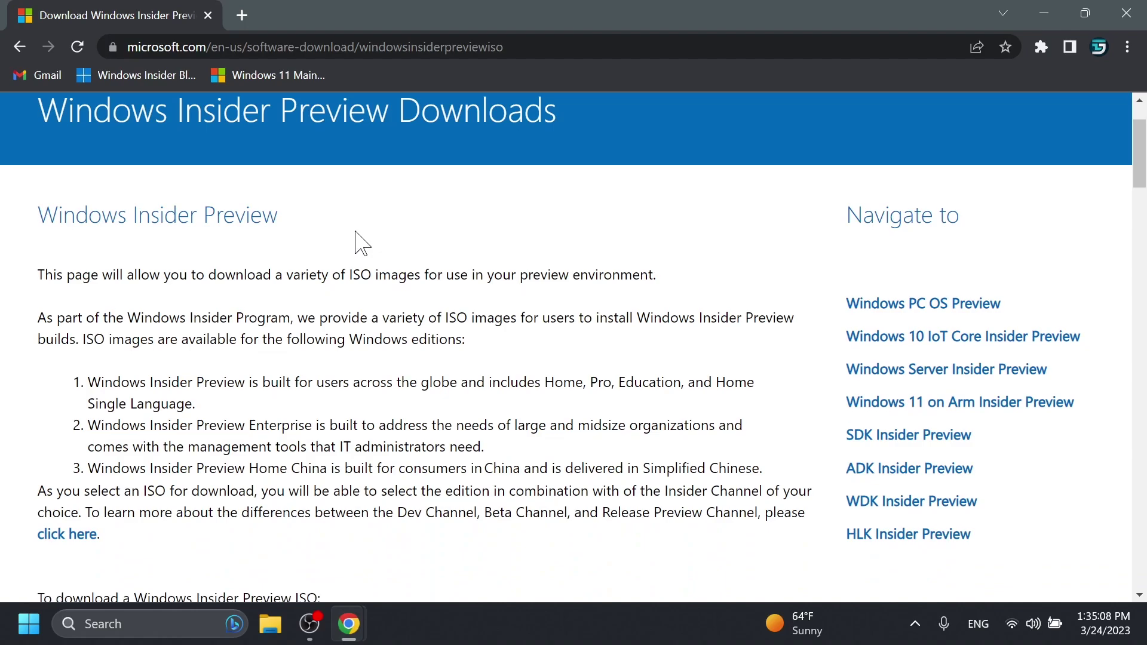
scroll(358, 243, "down", 12)
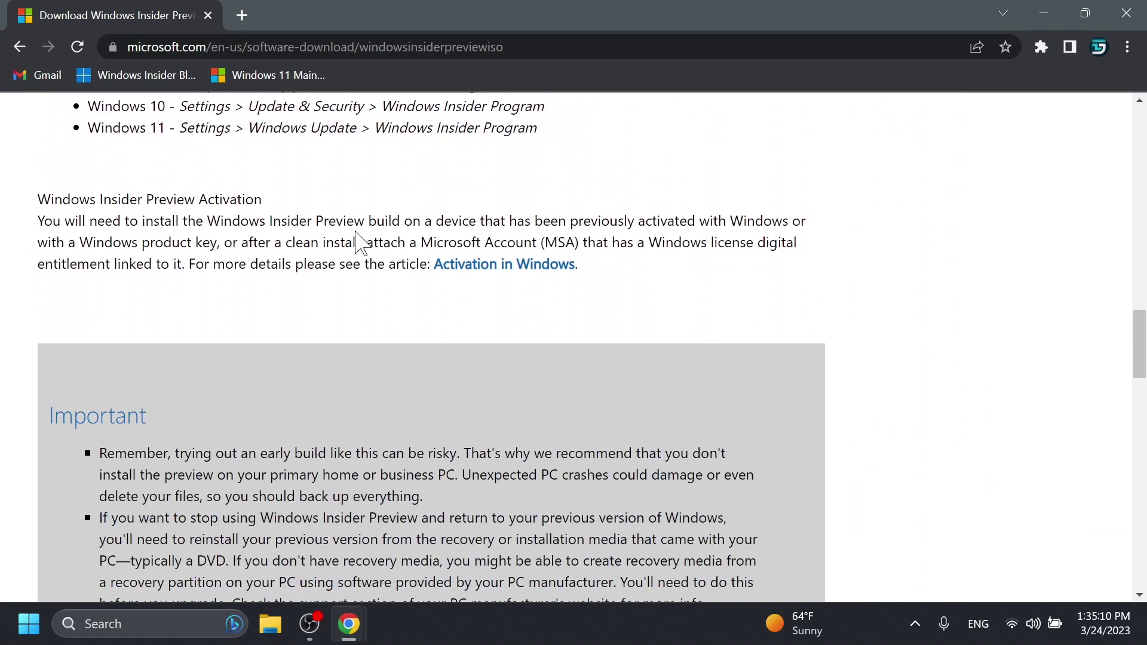
scroll(357, 232, "down", 7)
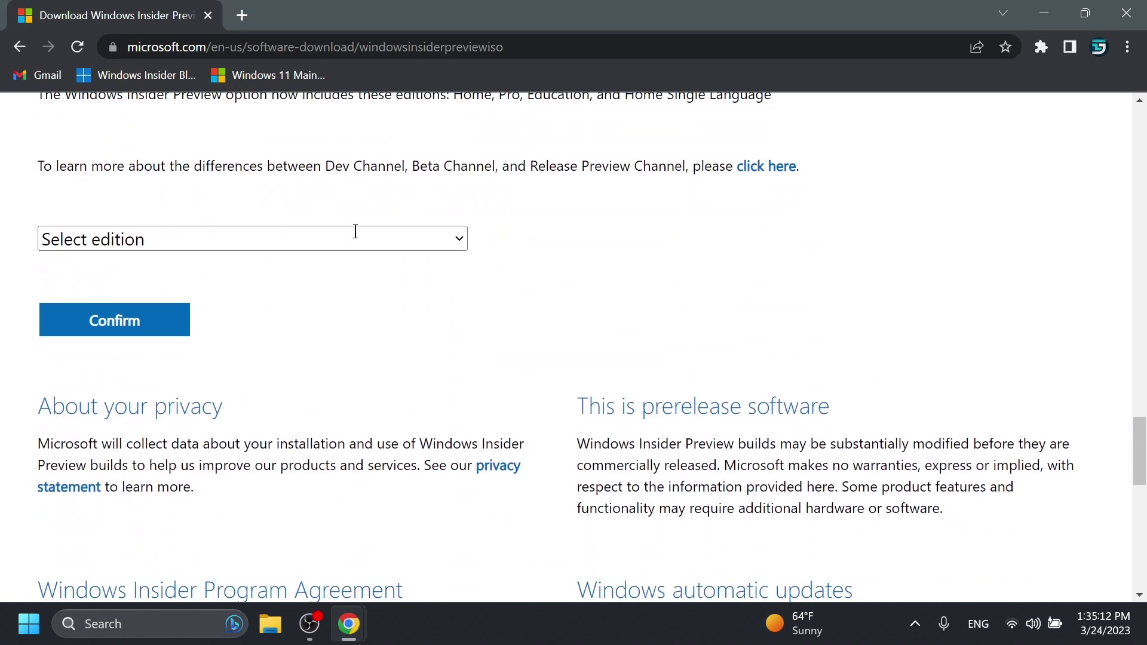
left_click(289, 239)
left_click(258, 285)
left_click(126, 327)
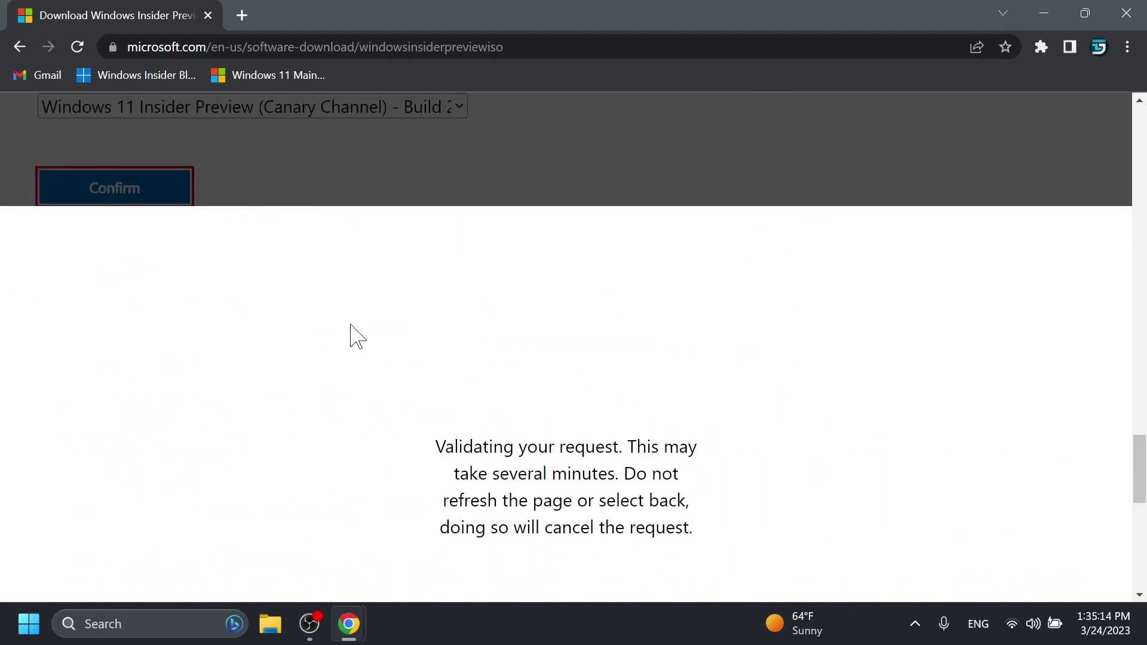
Choose English (United States) as the product language and confirm
left_click(239, 307)
left_click(197, 200)
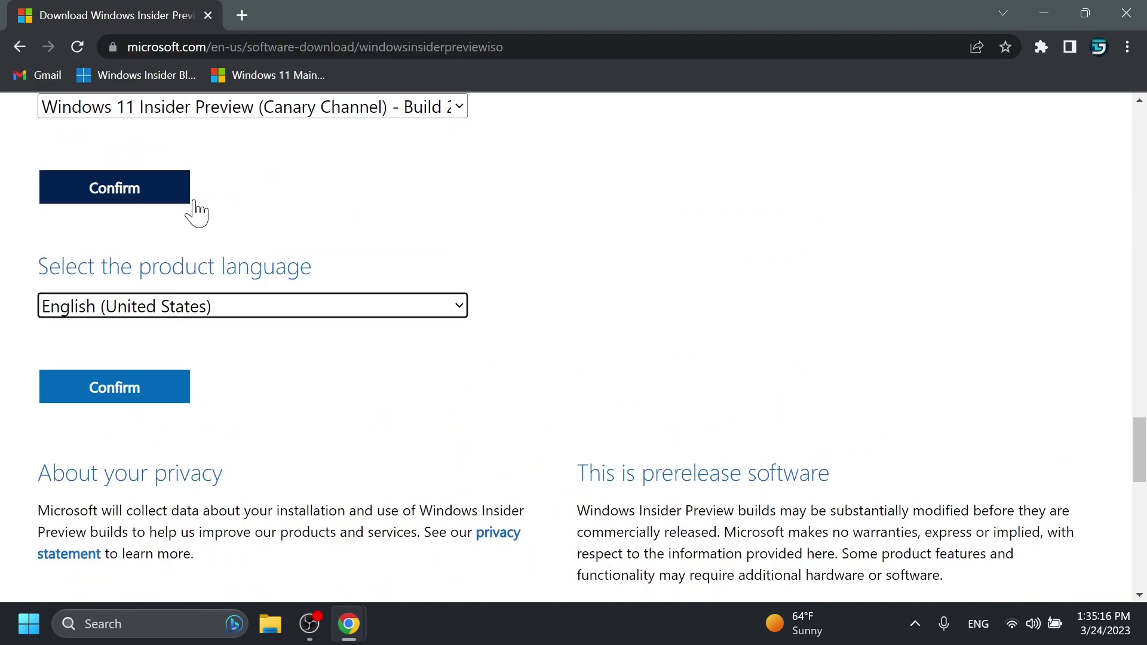
left_click(118, 392)
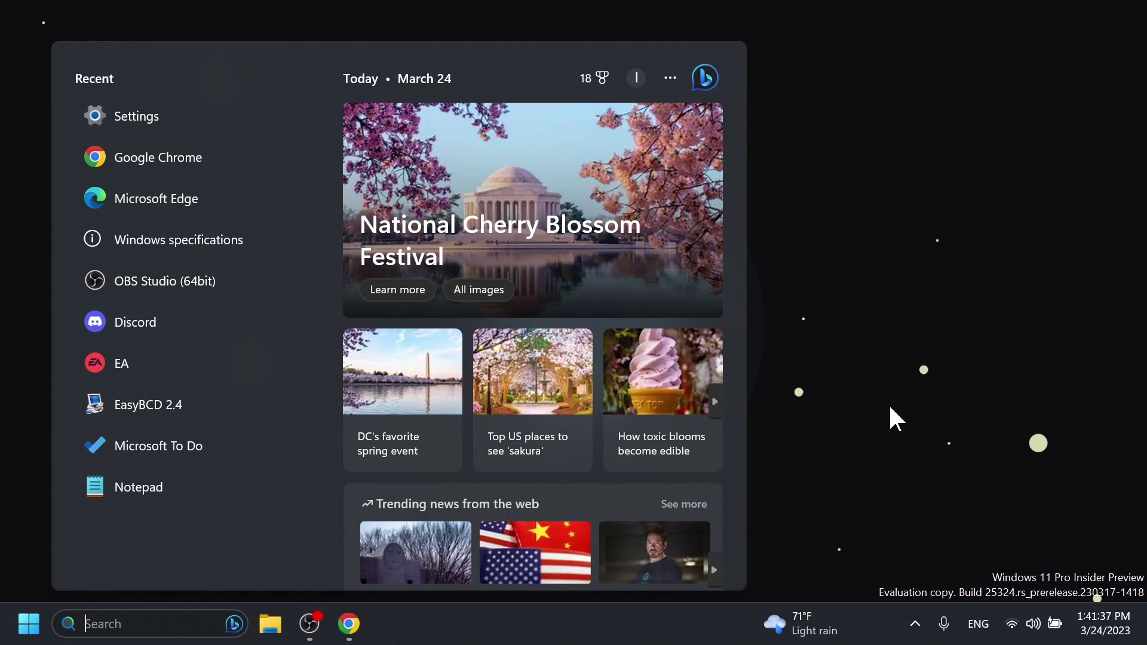
Dismiss search and return from full-screen Spotlight to the desktop showing the Flamingo flock panel
left_click(889, 407)
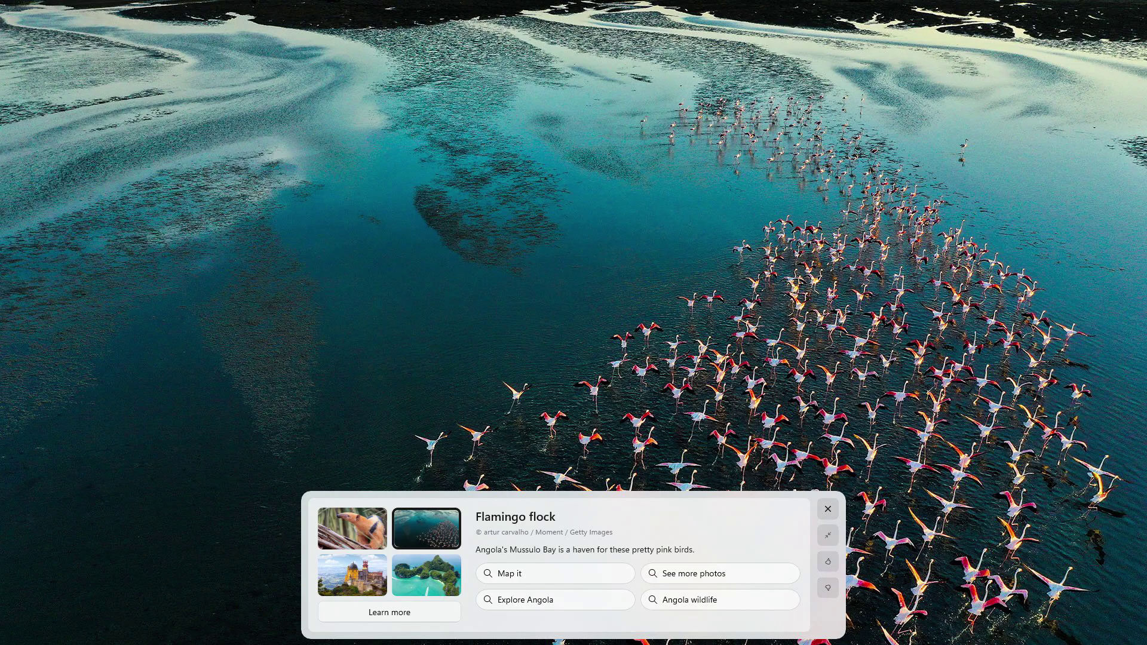
key("Escape")
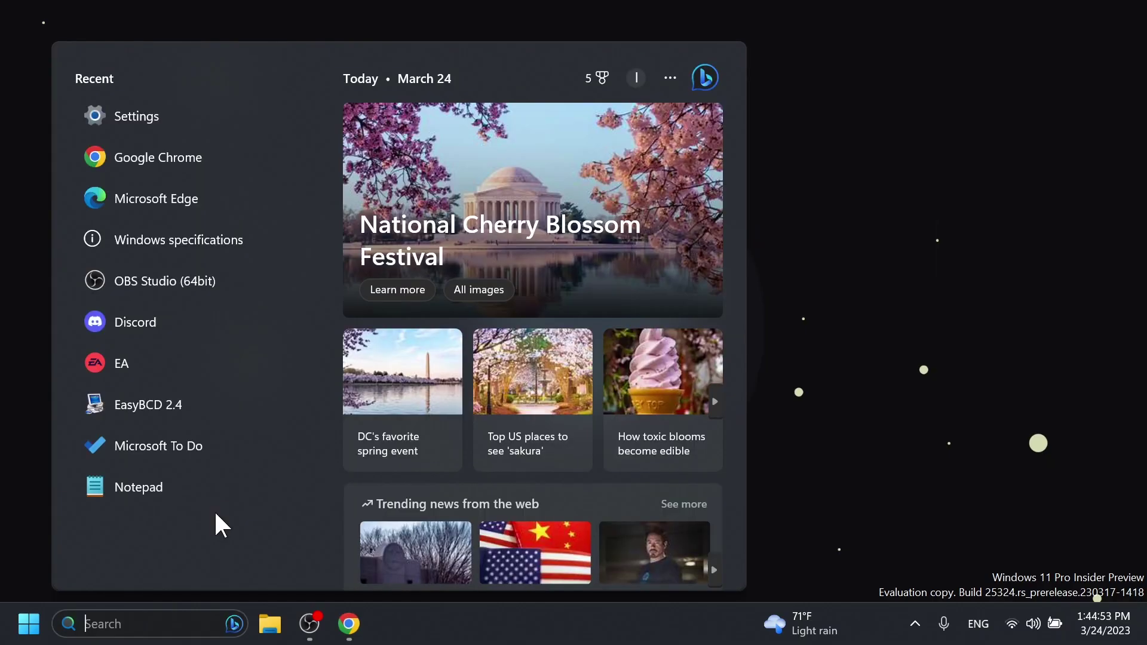
Open Settings via search, go to Privacy & security > For developers, and start Create a Dev Drive
type("settings")
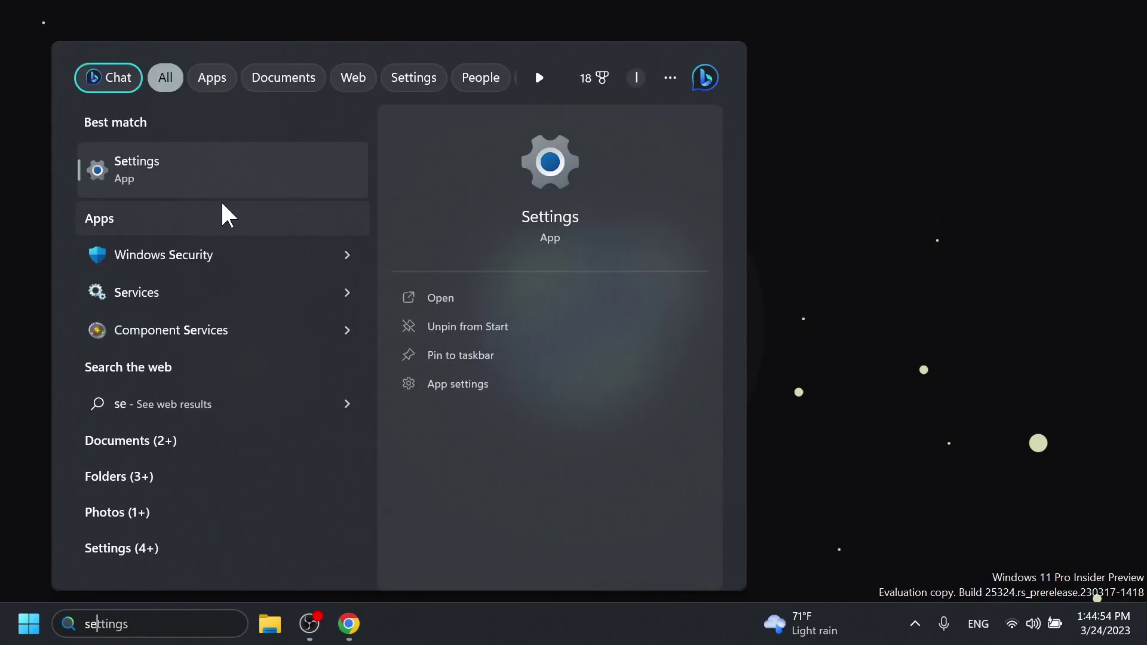
left_click(209, 173)
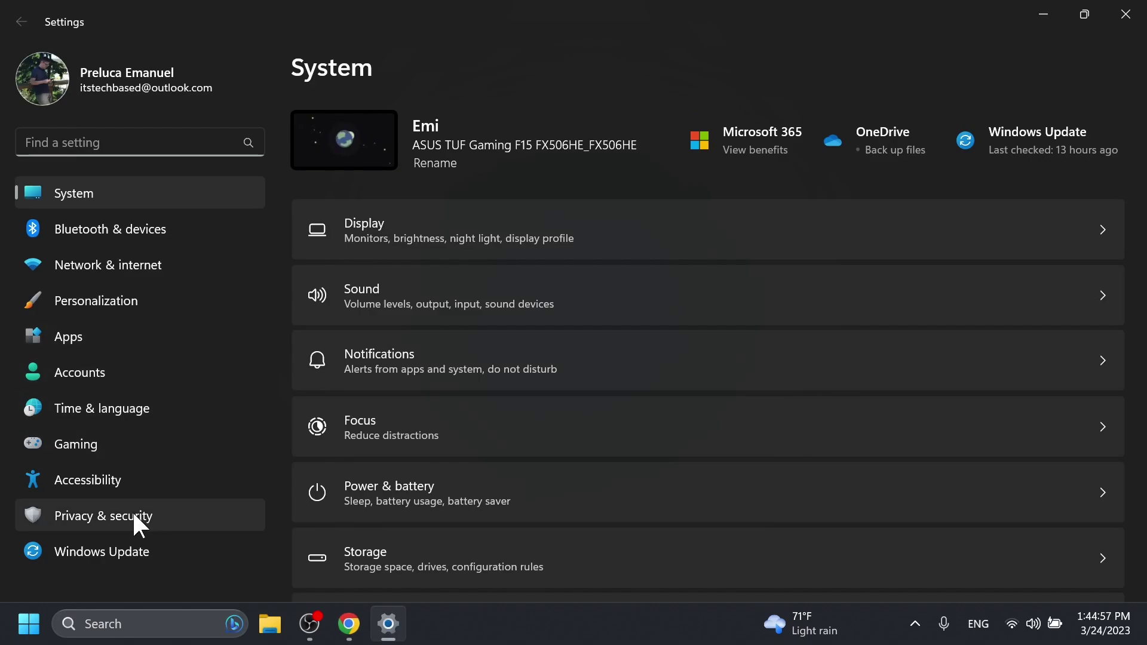
left_click(128, 521)
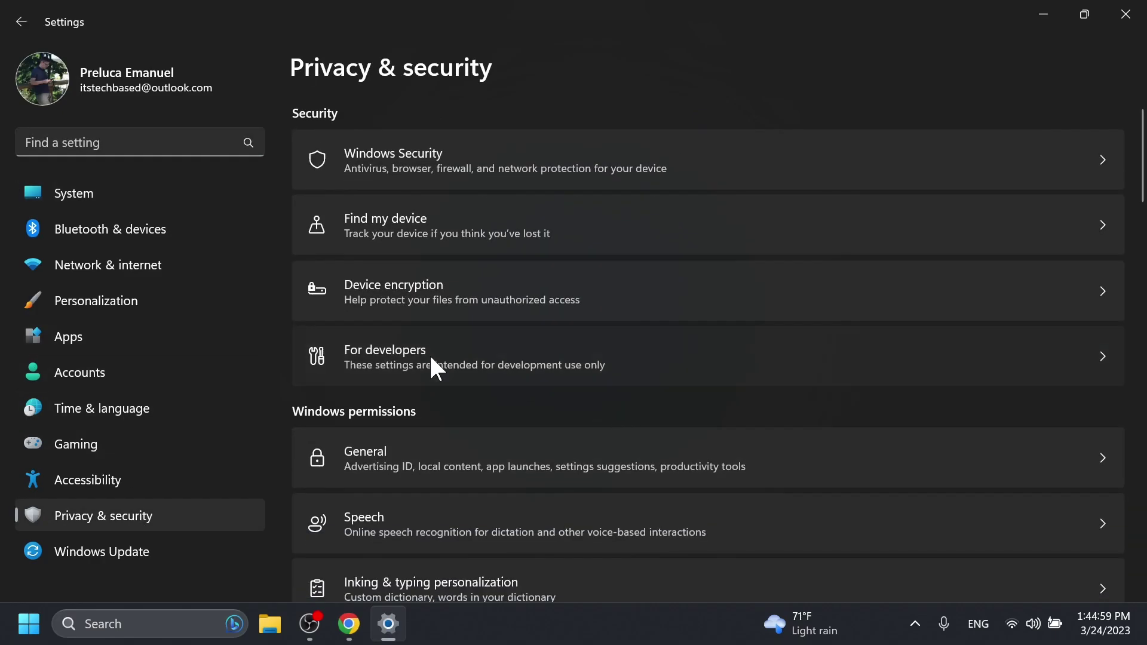
left_click(430, 359)
scroll(498, 331, "down", 5)
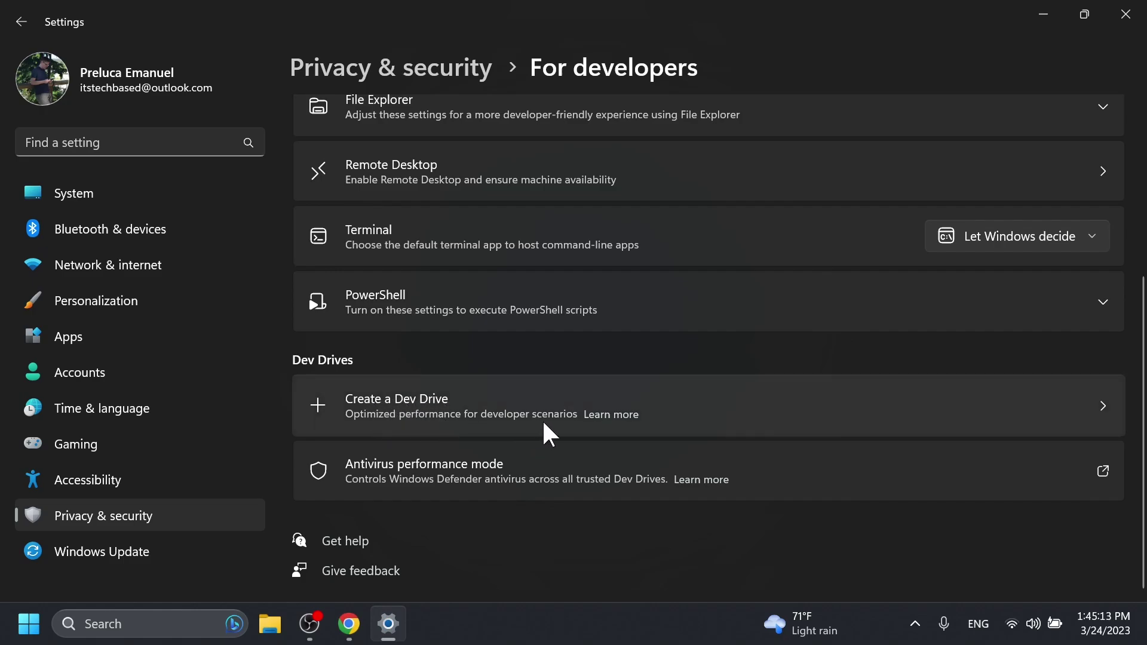
left_click(478, 418)
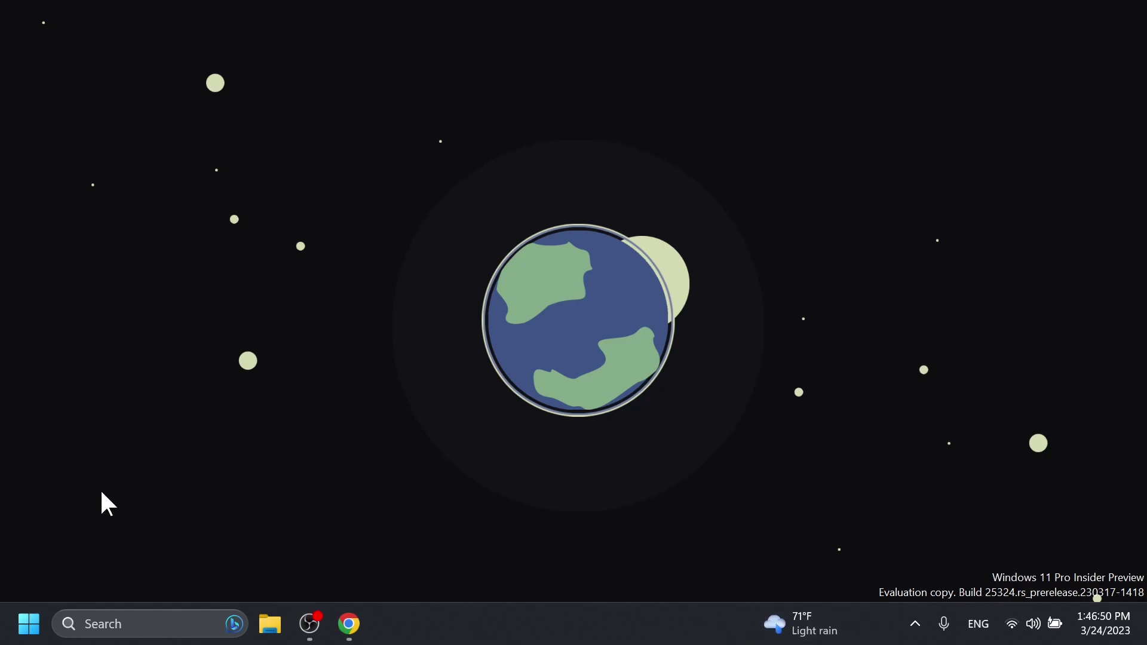
Open Taskbar settings from the taskbar, expand Taskbar behaviors, then close Settings
right_click(438, 633)
left_click(486, 589)
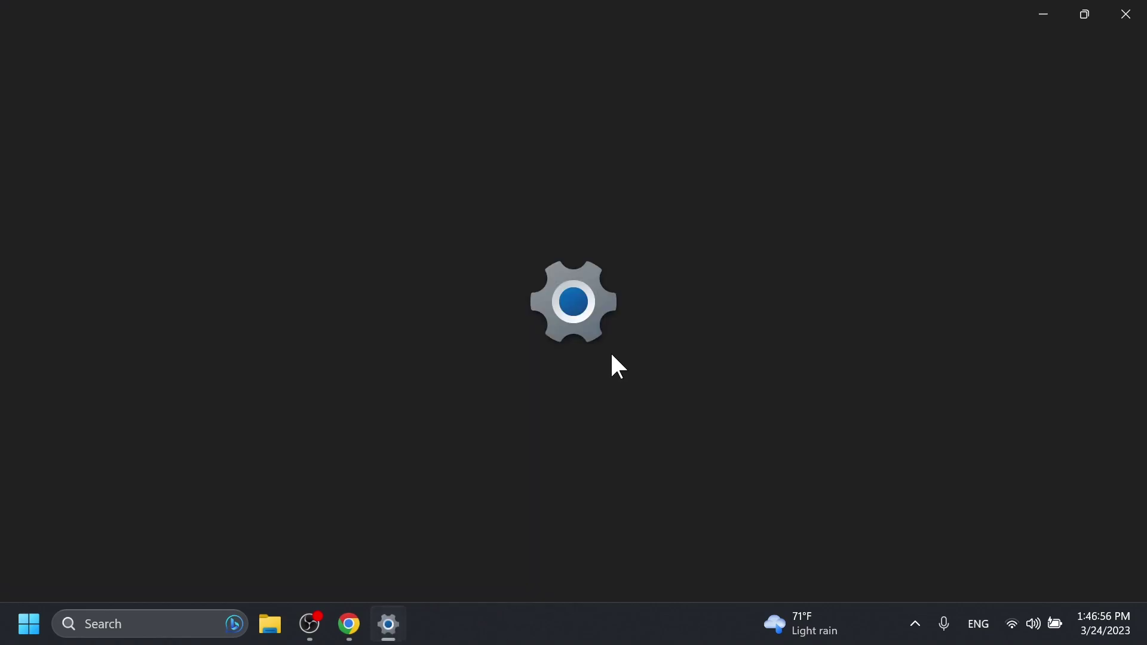
scroll(433, 368, "down", 5)
left_click(421, 324)
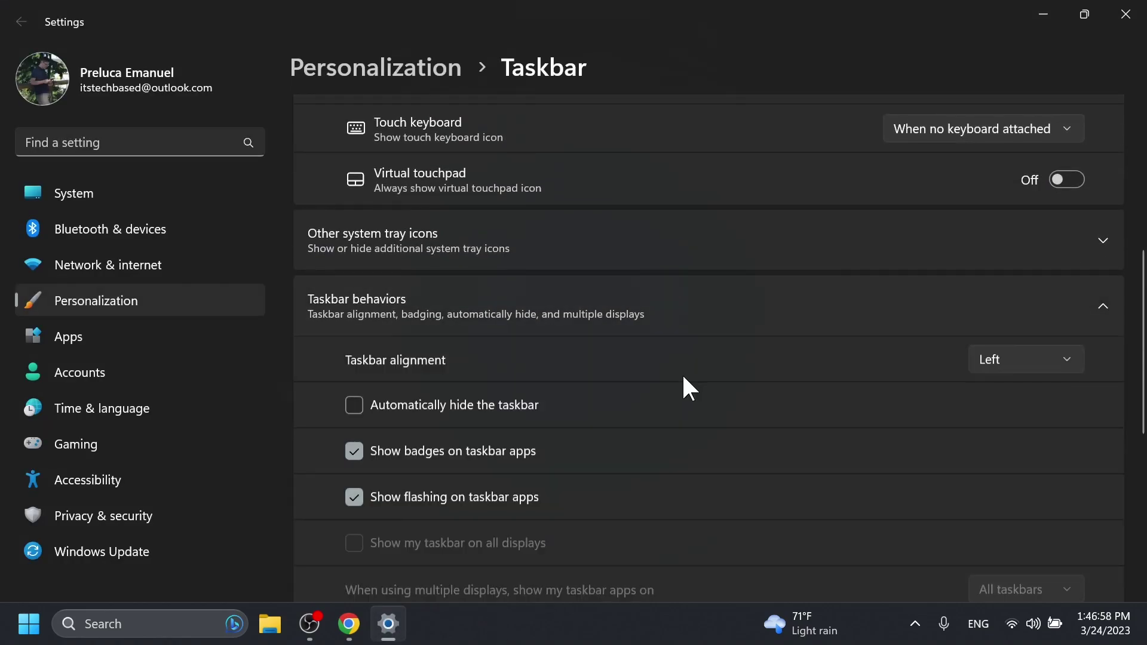
key("alt+F4")
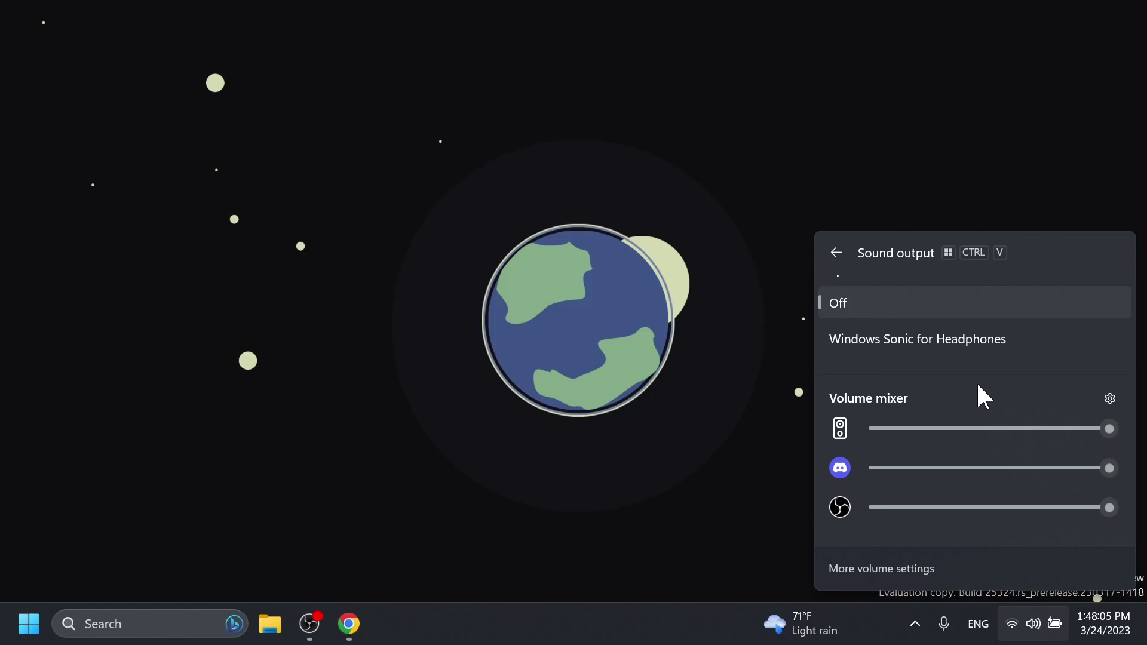
Turn on 'Show websites from your browsing history' in Start settings, then check the Start menu
key("super")
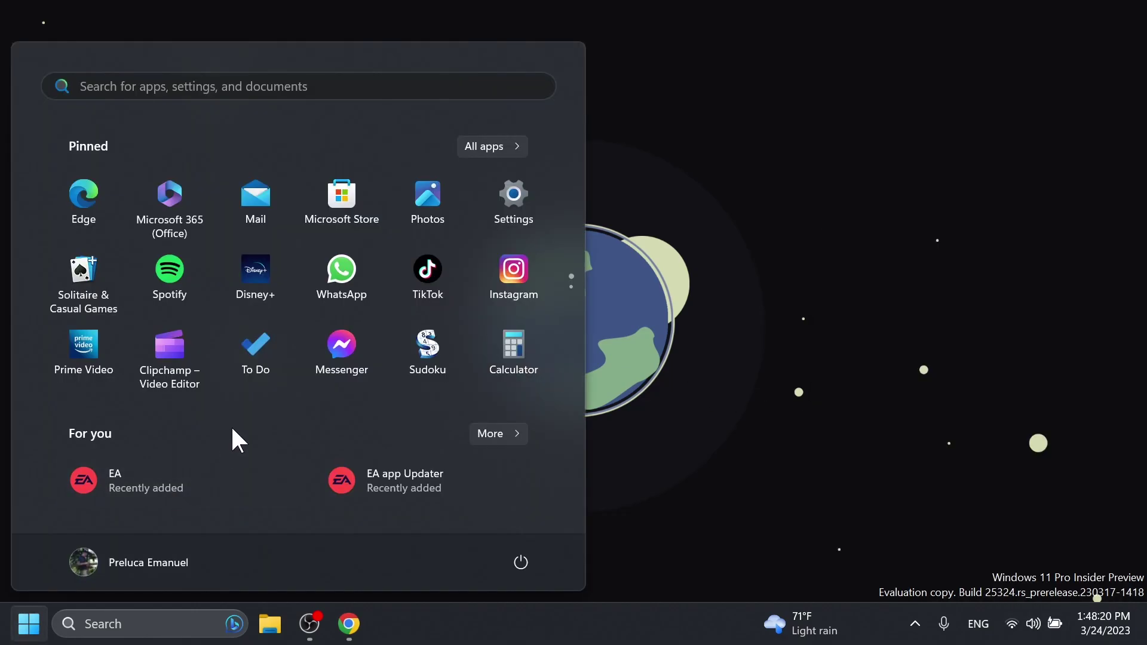
right_click(235, 441)
left_click(267, 476)
scroll(553, 351, "down", 2)
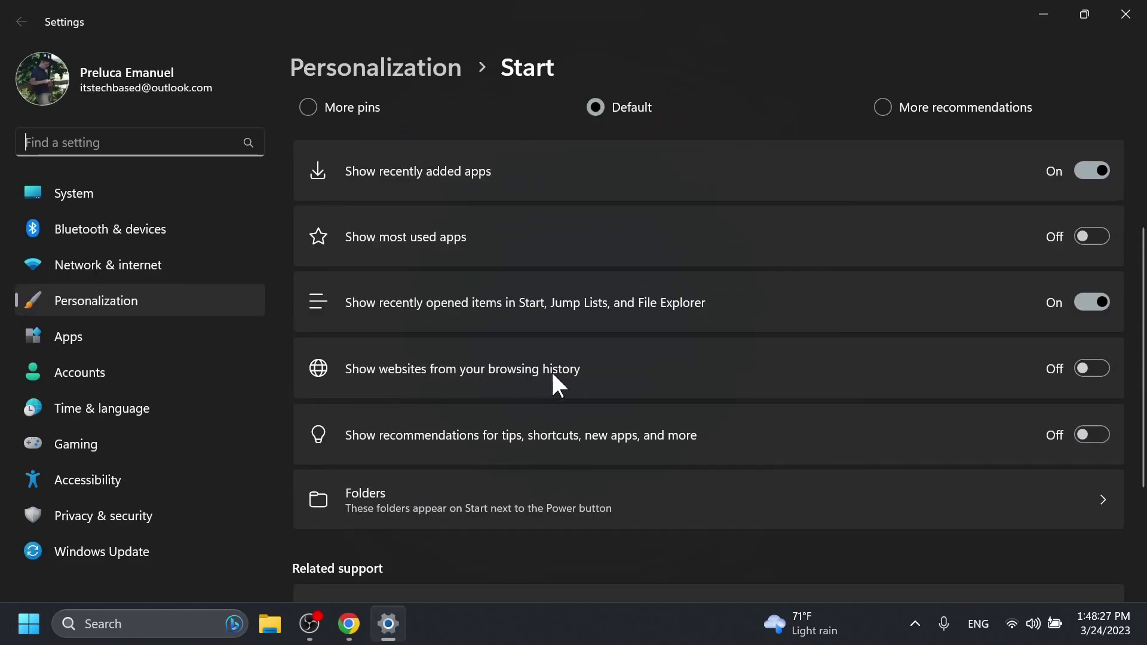
left_click(1080, 373)
key("super")
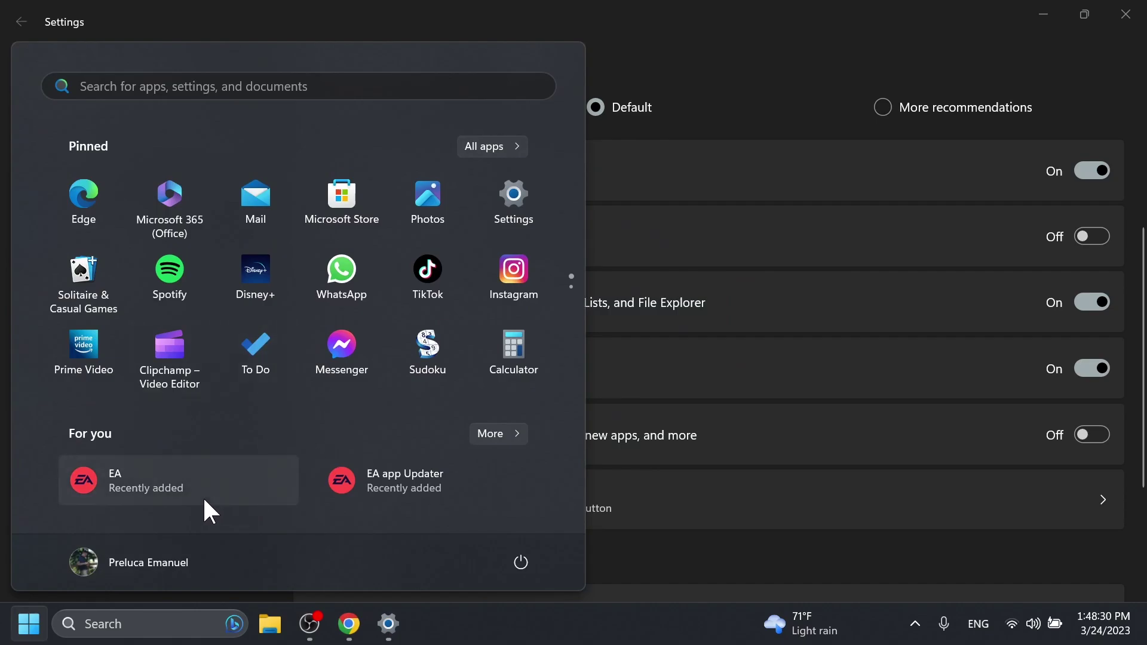
left_click(37, 629)
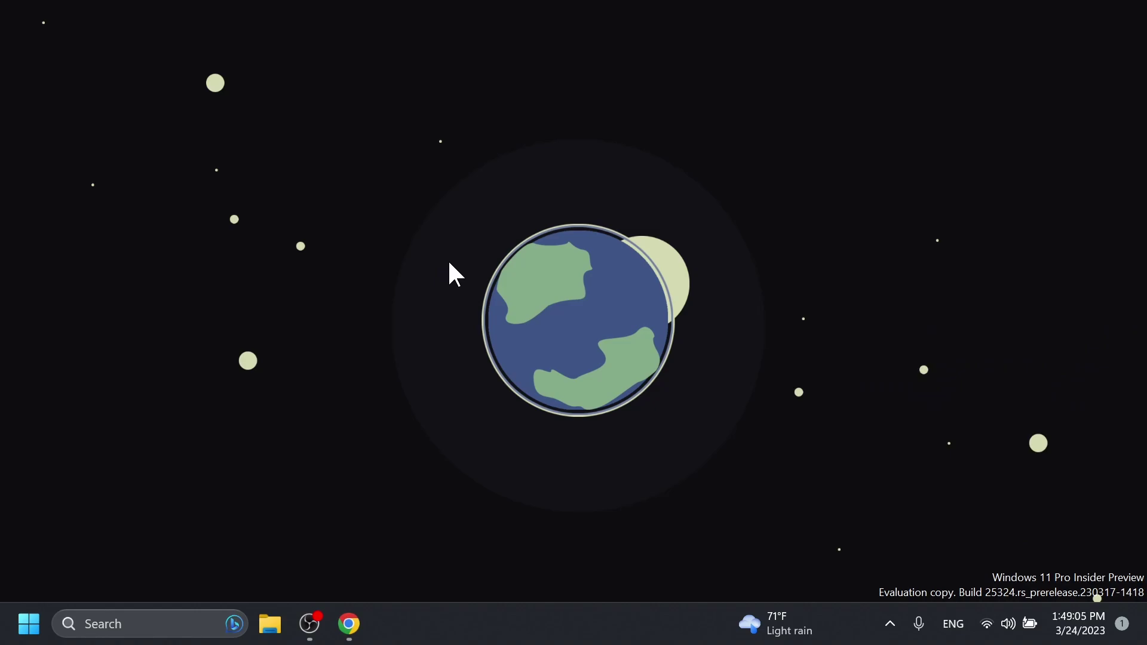
key("super+shift+s")
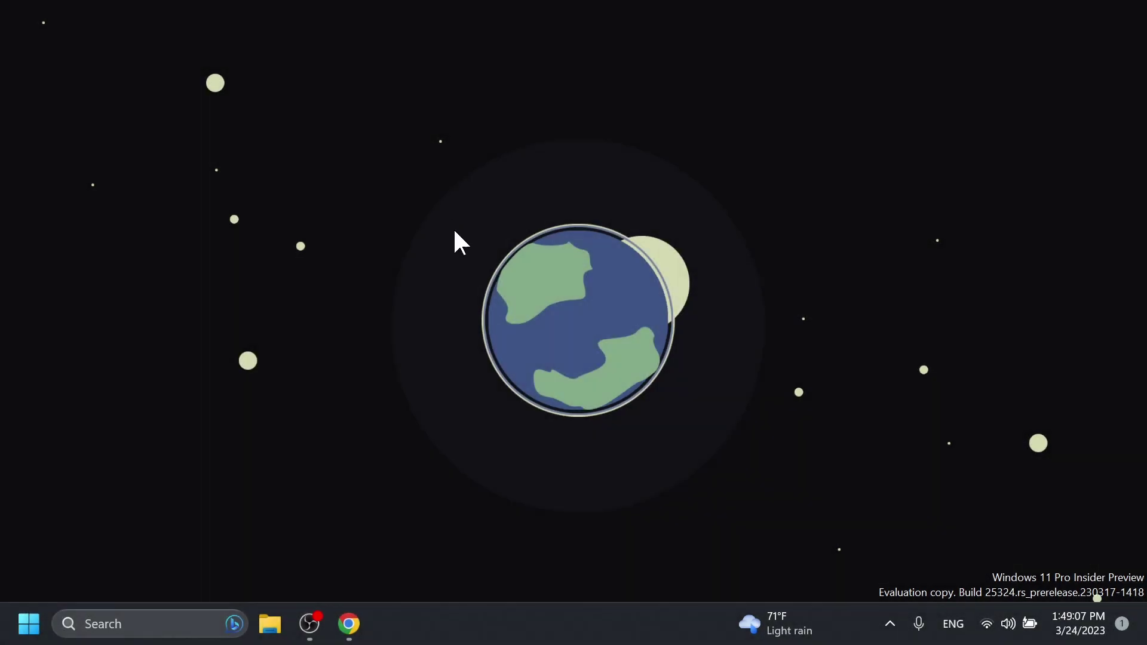